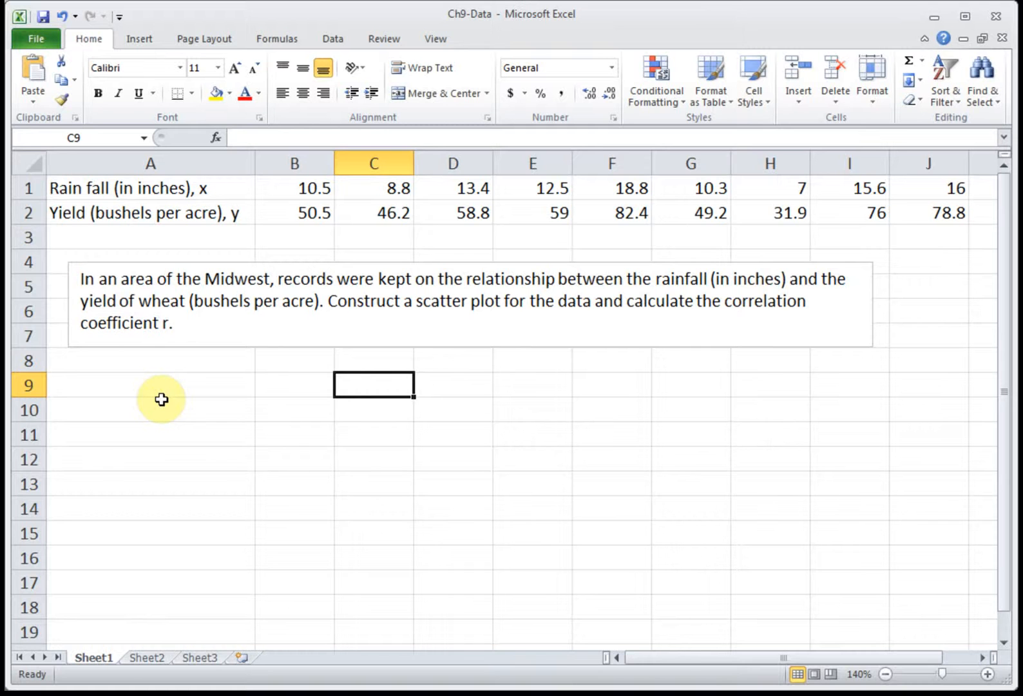
# Step: Insert a markers-only scatter chart of the data in B1:J2, shrink it and place it below the problem text
pyautogui.moveTo(285, 186); pyautogui.dragTo(906, 220)
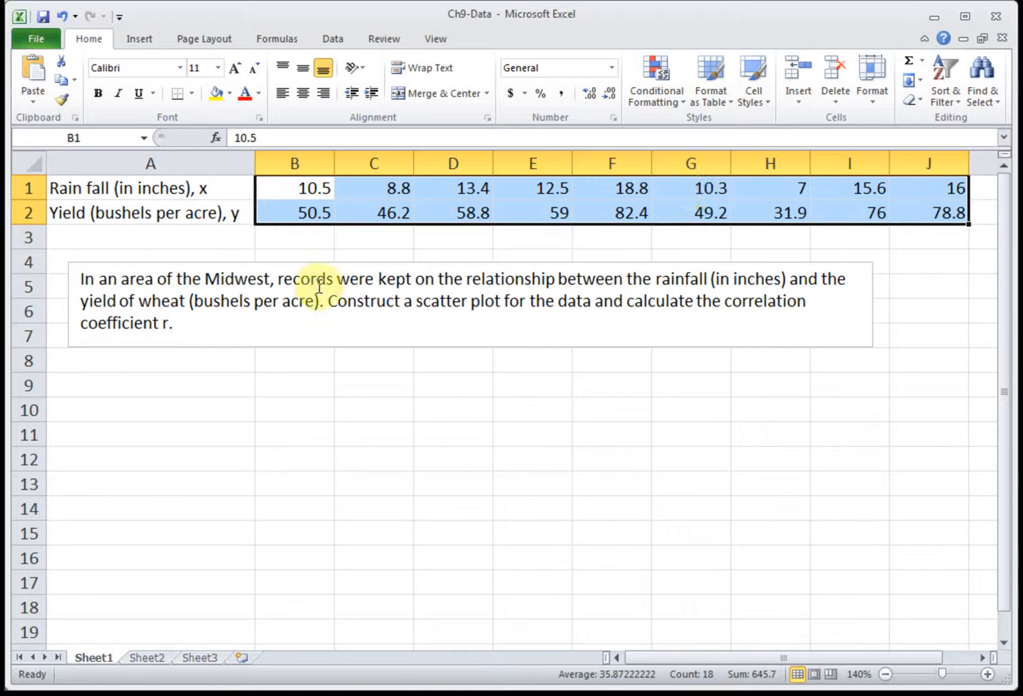
pyautogui.click(136, 43)
pyautogui.click(479, 72)
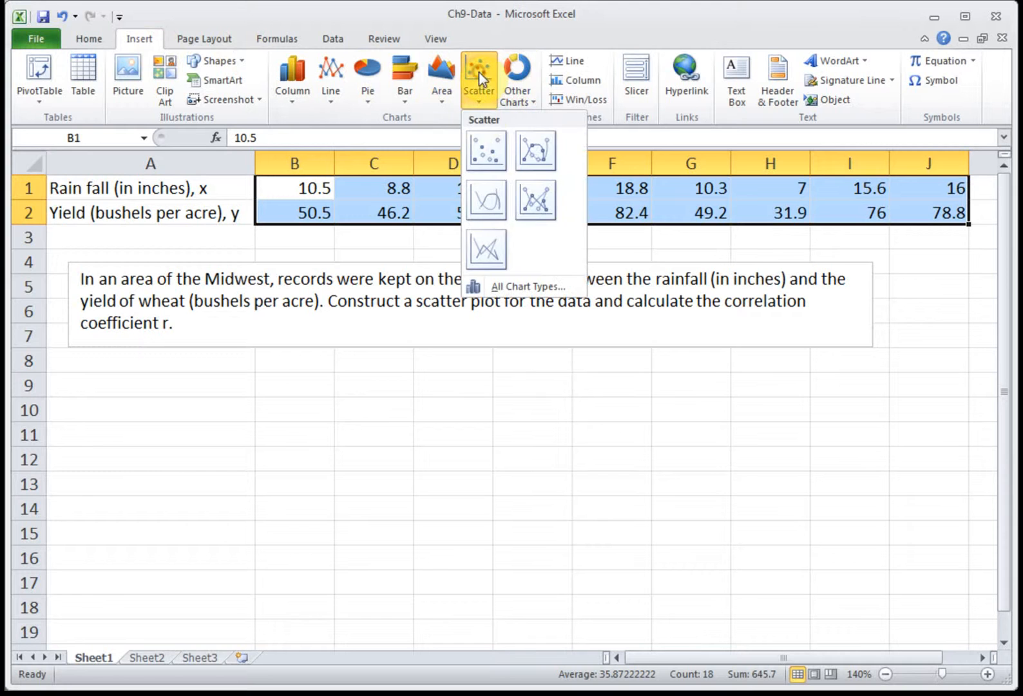
pyautogui.click(481, 149)
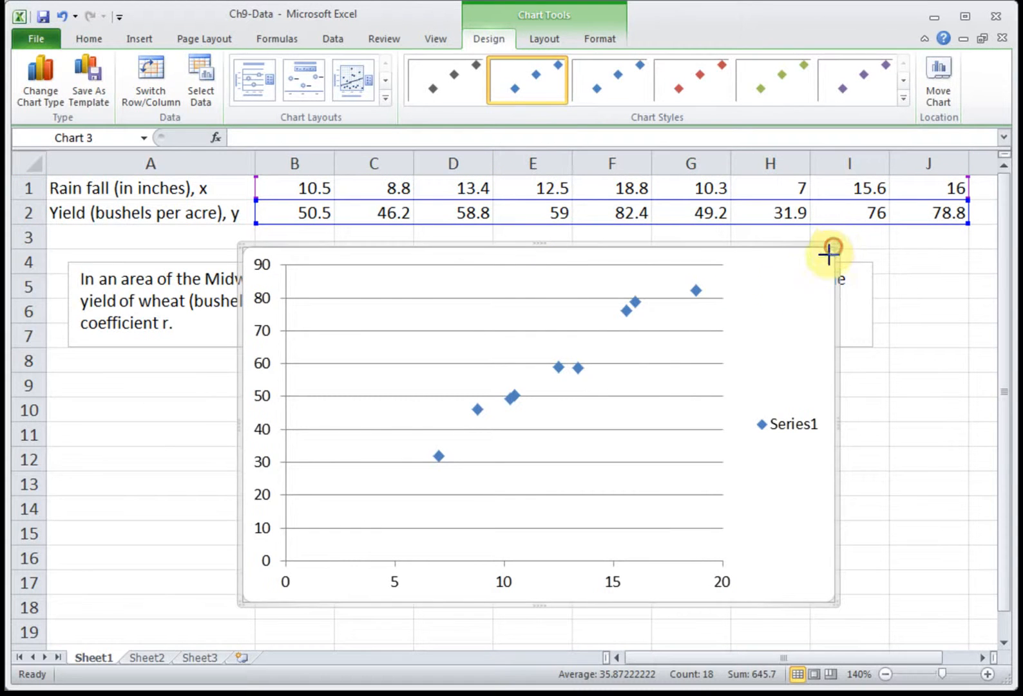
pyautogui.moveTo(656, 368); pyautogui.dragTo(659, 358)
pyautogui.moveTo(620, 435); pyautogui.dragTo(547, 453)
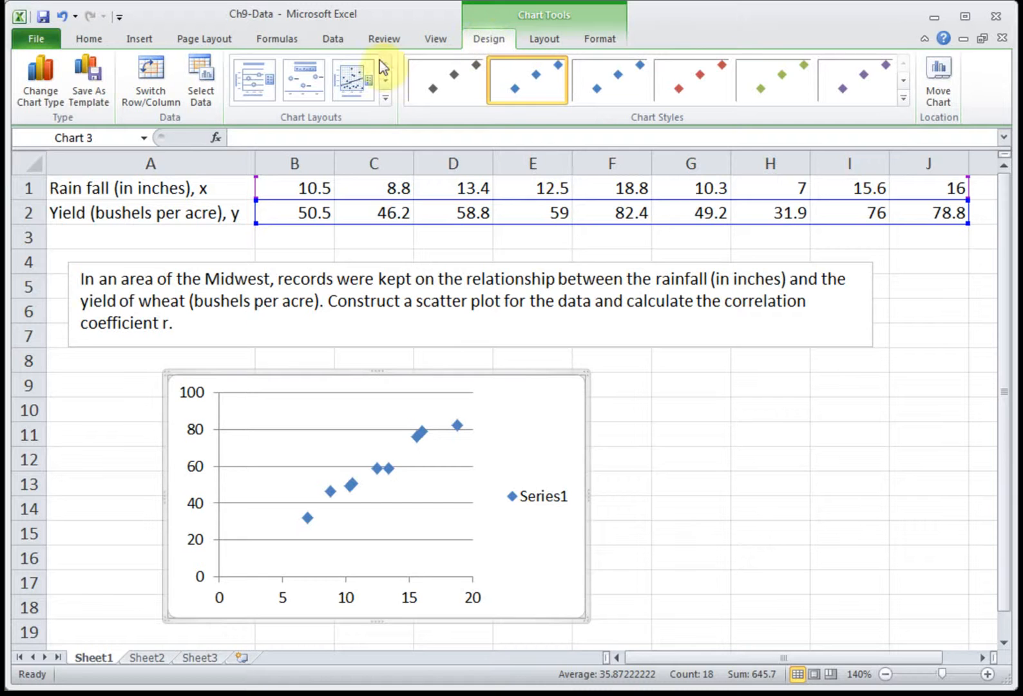
# Step: Apply the first chart layout with chart and axis titles, and title the horizontal axis "rain fall (inches)"
pyautogui.click(249, 88)
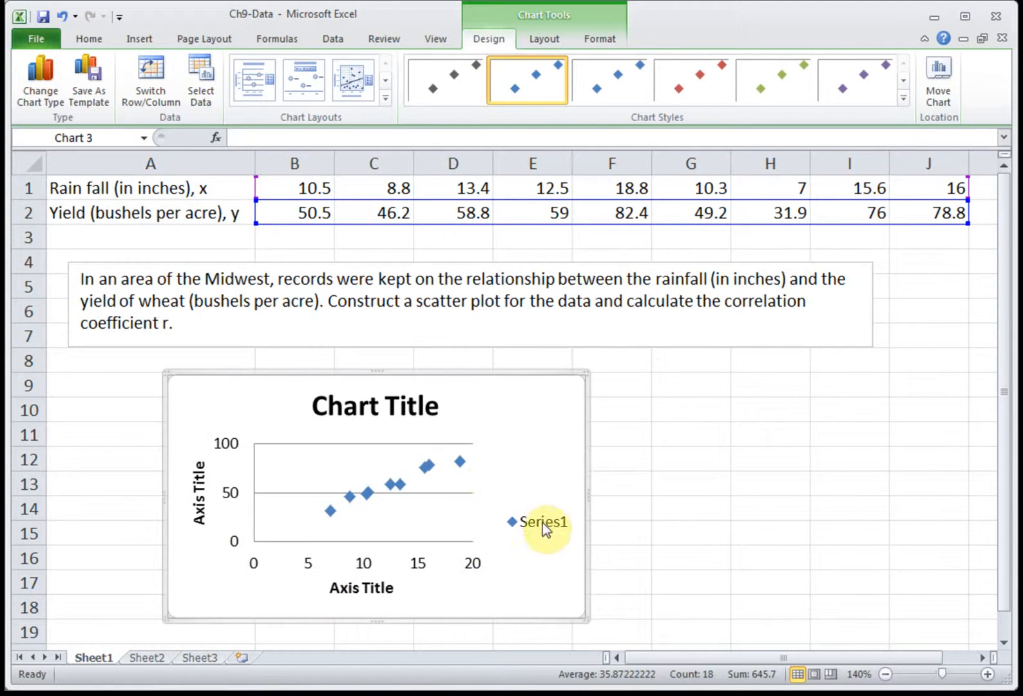
pyautogui.click(354, 589)
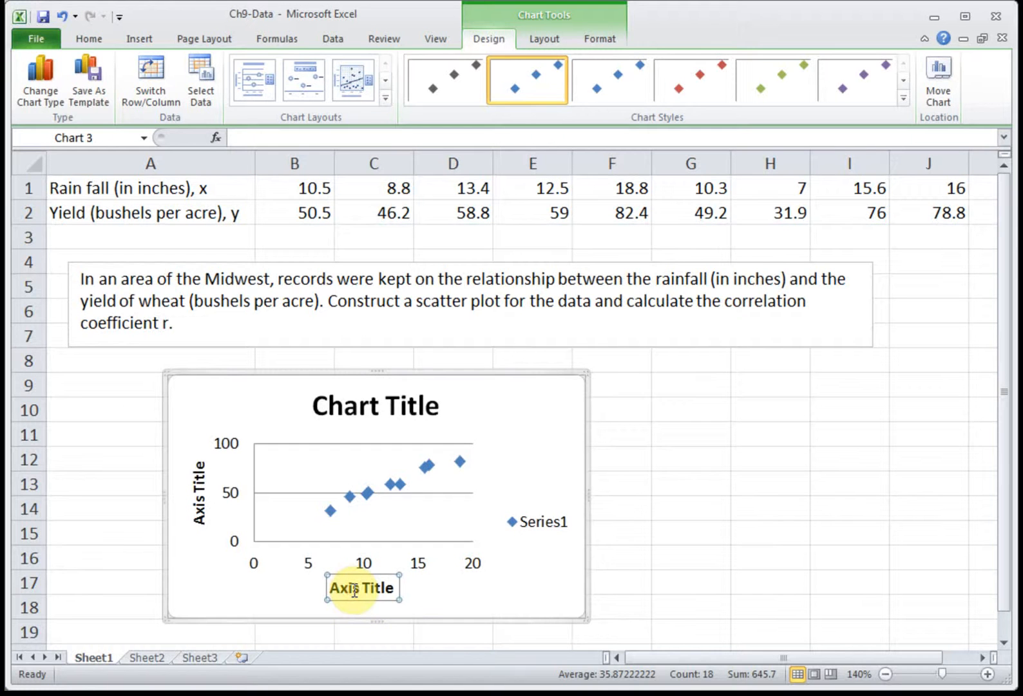
pyautogui.write('rain fall (i')
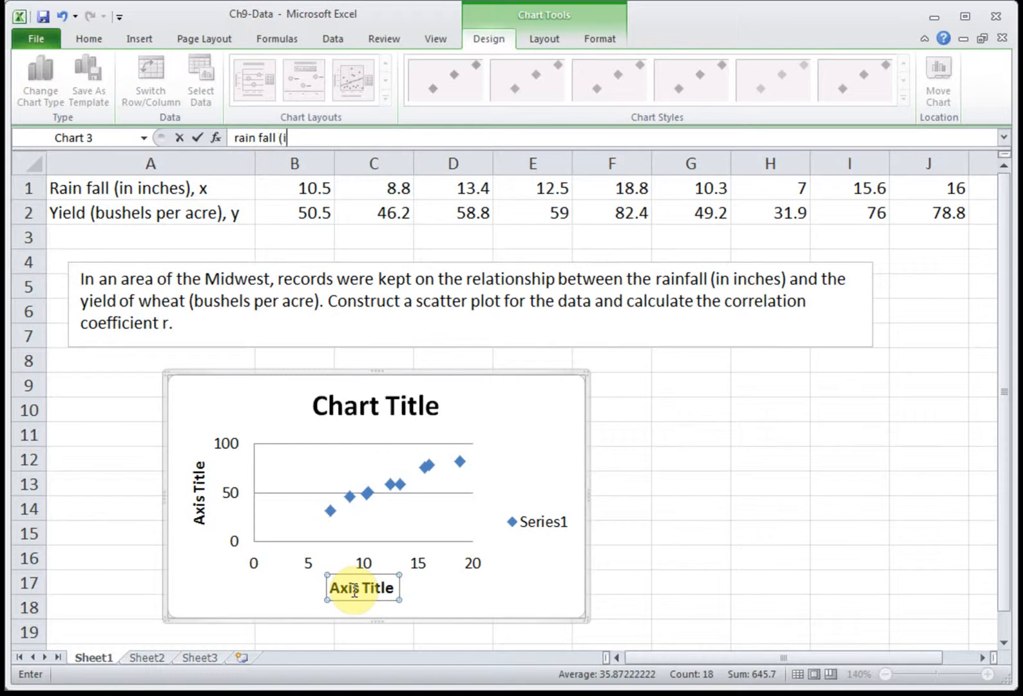
pyautogui.write('nches)')
pyautogui.press('Return')
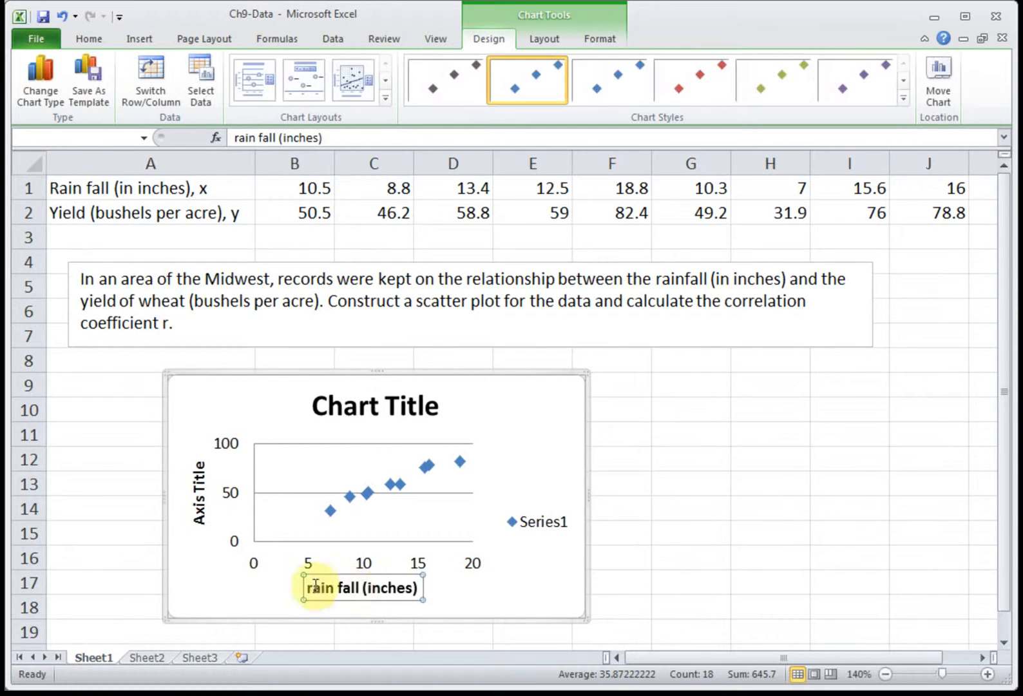
# Step: Title the chart's vertical axis "yield (bushels per acre)"
pyautogui.click(197, 500)
pyautogui.write('yea')
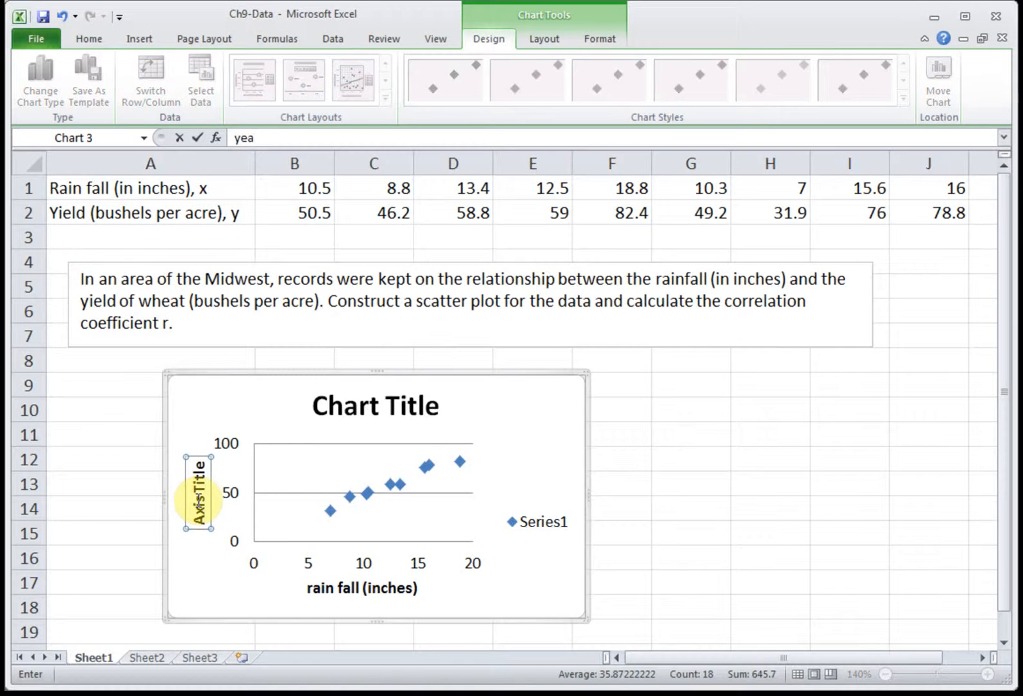
pyautogui.press('BackSpace')
pyautogui.press('BackSpace')
pyautogui.write('ield 9 b')
pyautogui.press('BackSpace')
pyautogui.press('BackSpace')
pyautogui.press('BackSpace')
pyautogui.write('(bushels per acre)')
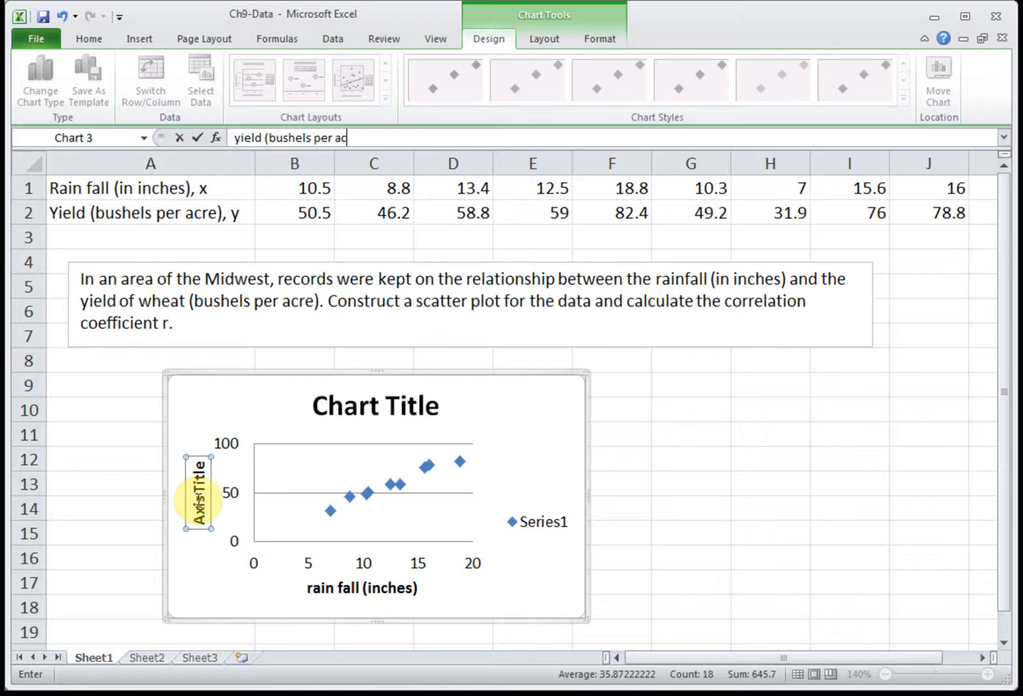
pyautogui.press('Return')
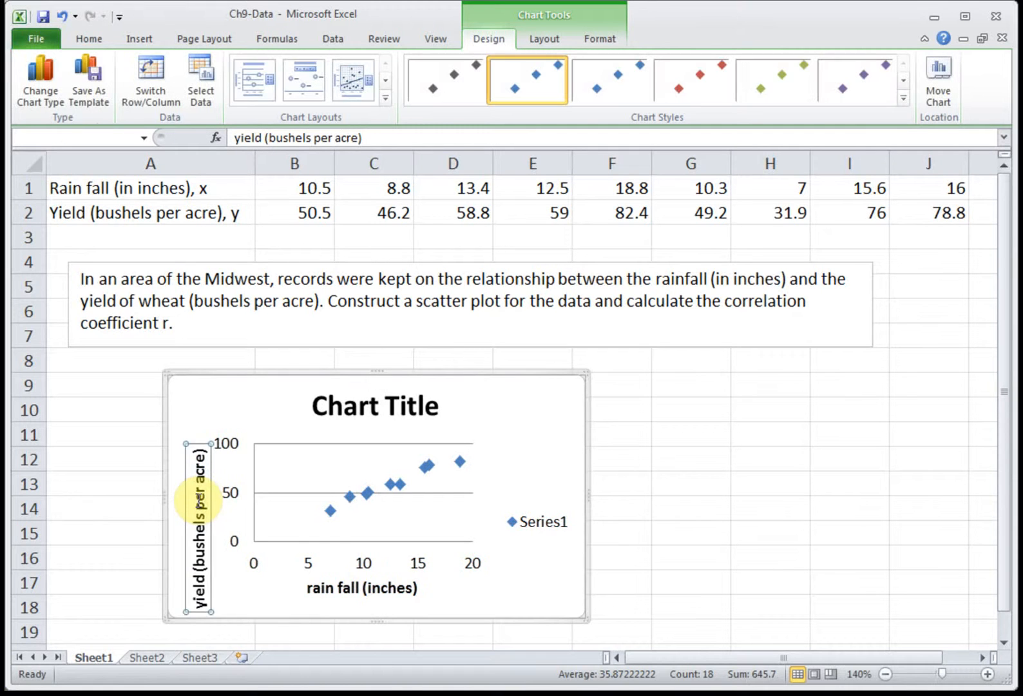
# Step: Change the scatter chart's main title to "Rain vs. Wheat"
pyautogui.click(379, 406)
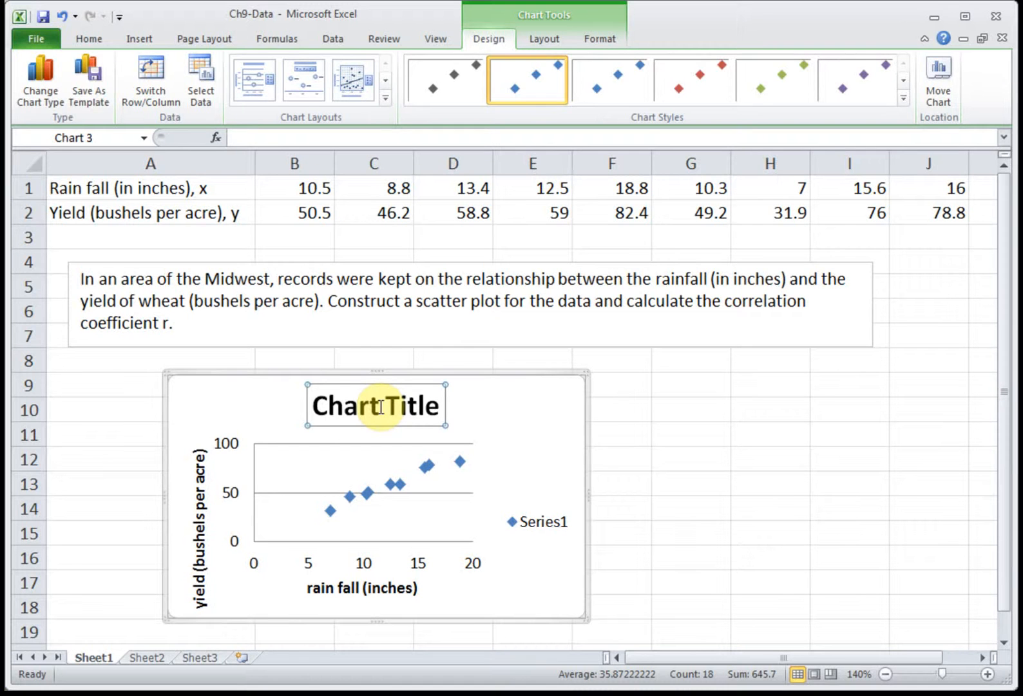
pyautogui.write('Rain v')
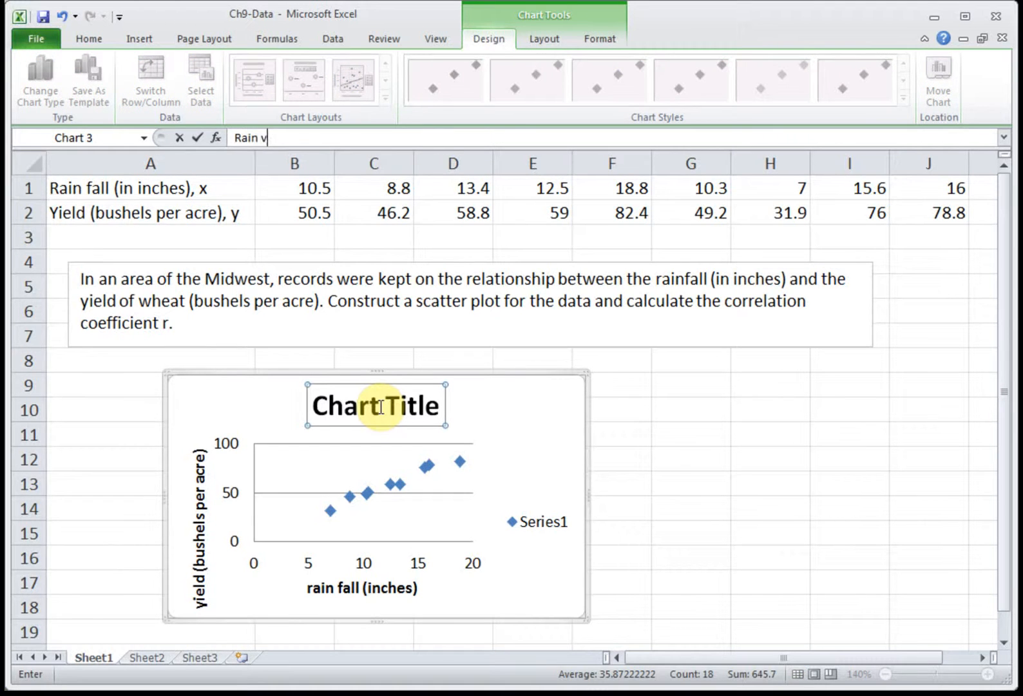
pyautogui.write('s. Wheat')
pyautogui.press('Return')
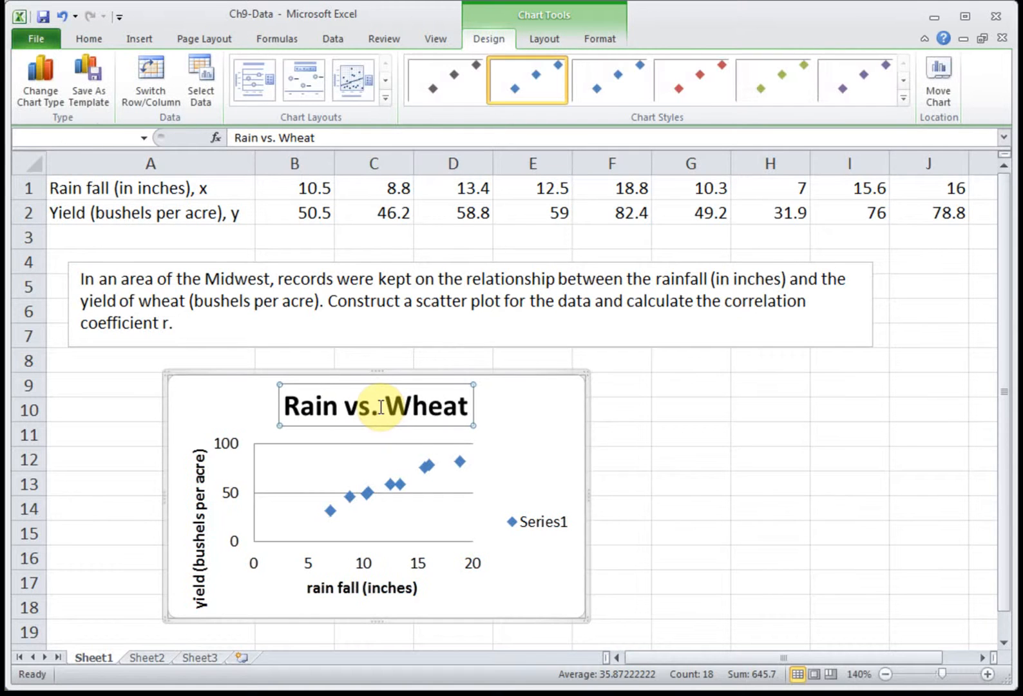
# Step: Delete the Series1 legend, then enlarge the chart and reposition it over rows 7 to 19 beside column G
pyautogui.click(538, 418)
pyautogui.click(546, 522)
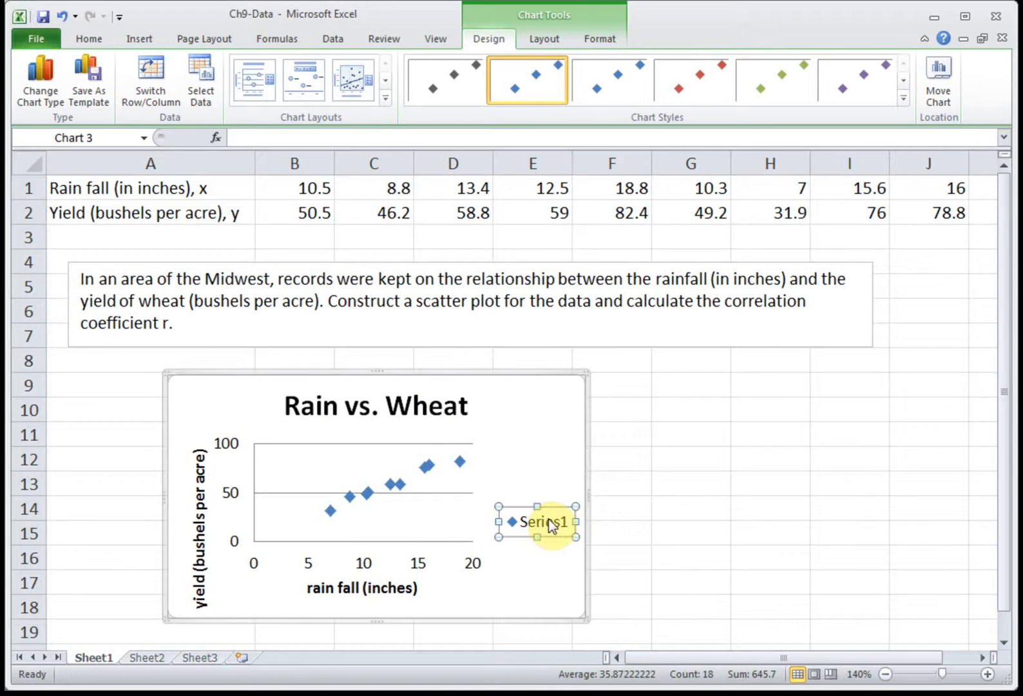
pyautogui.press('Delete')
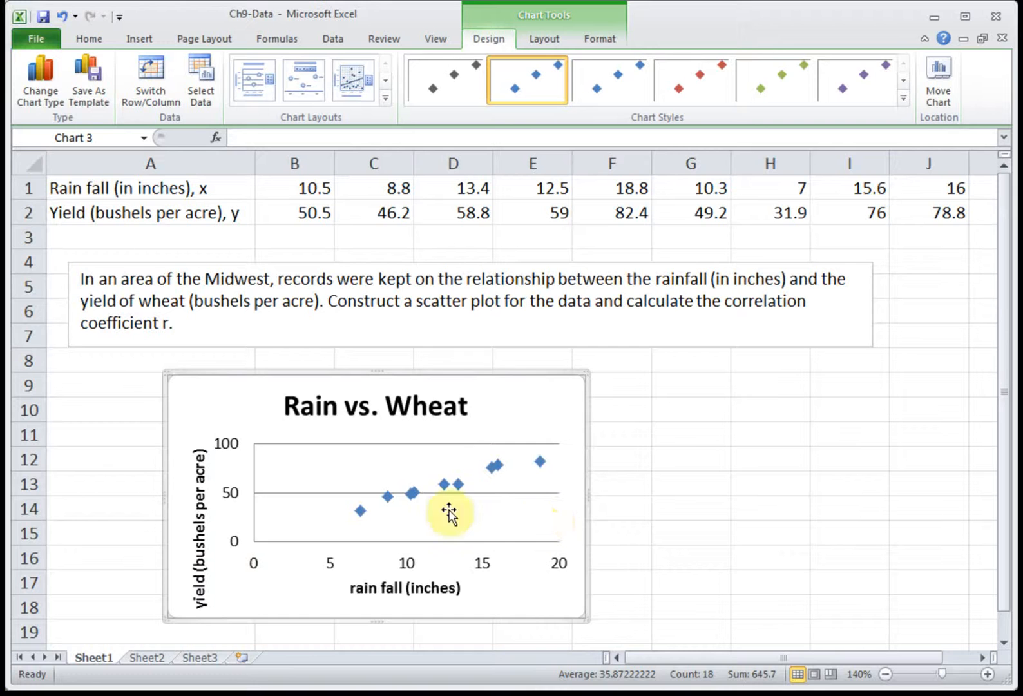
pyautogui.moveTo(166, 372); pyautogui.dragTo(85, 307)
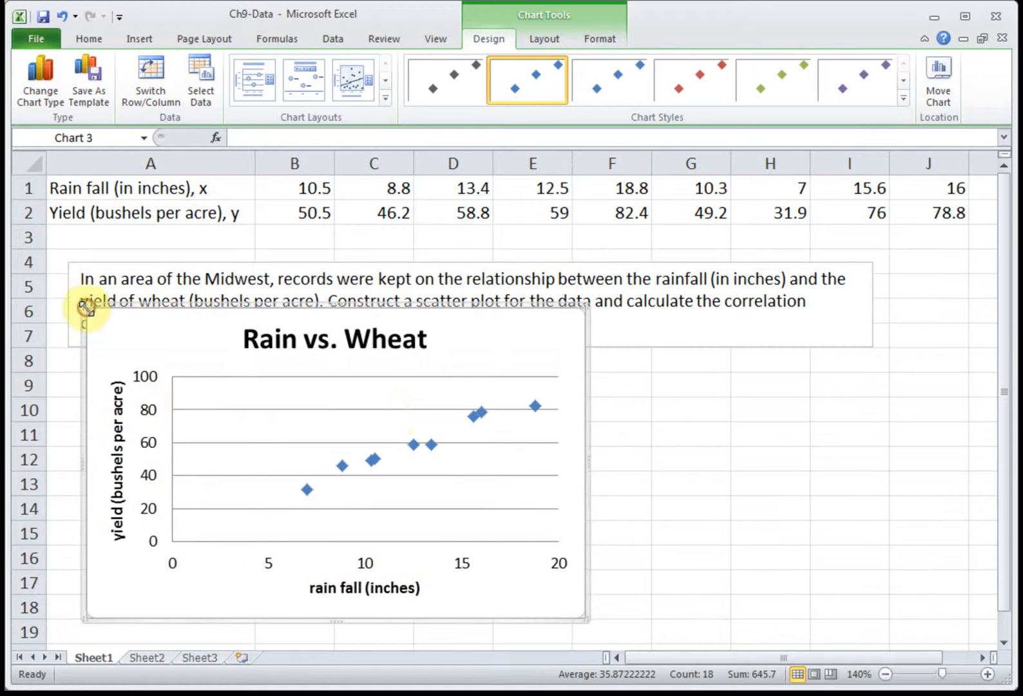
pyautogui.moveTo(541, 335); pyautogui.dragTo(537, 356)
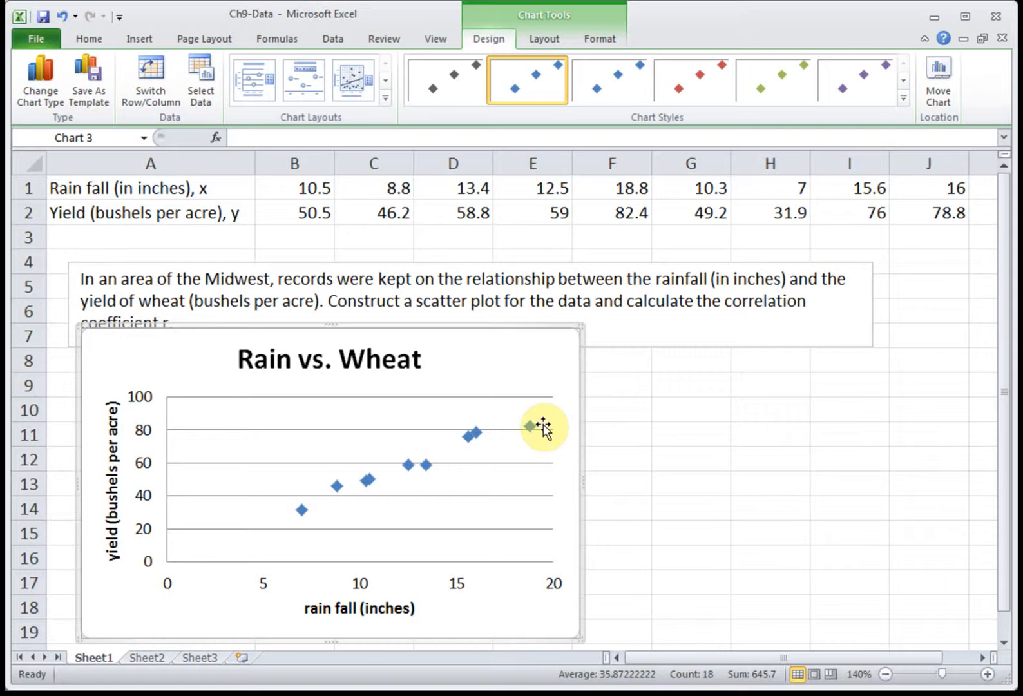
# Step: Enter the label "r" in cell G9, beside the chart
pyautogui.click(705, 385)
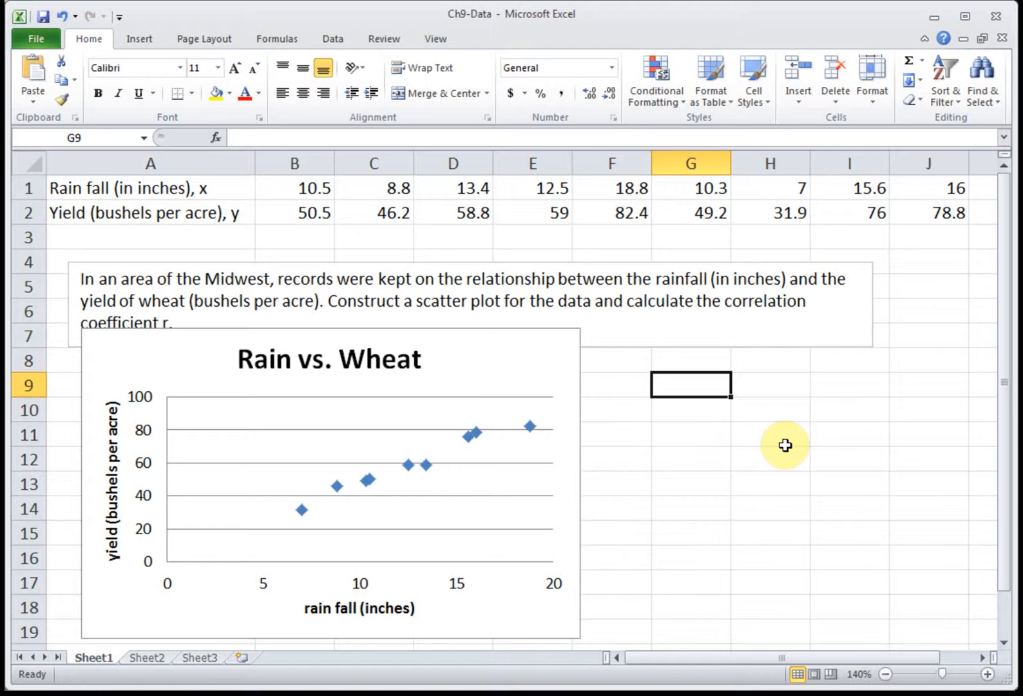
pyautogui.write('r')
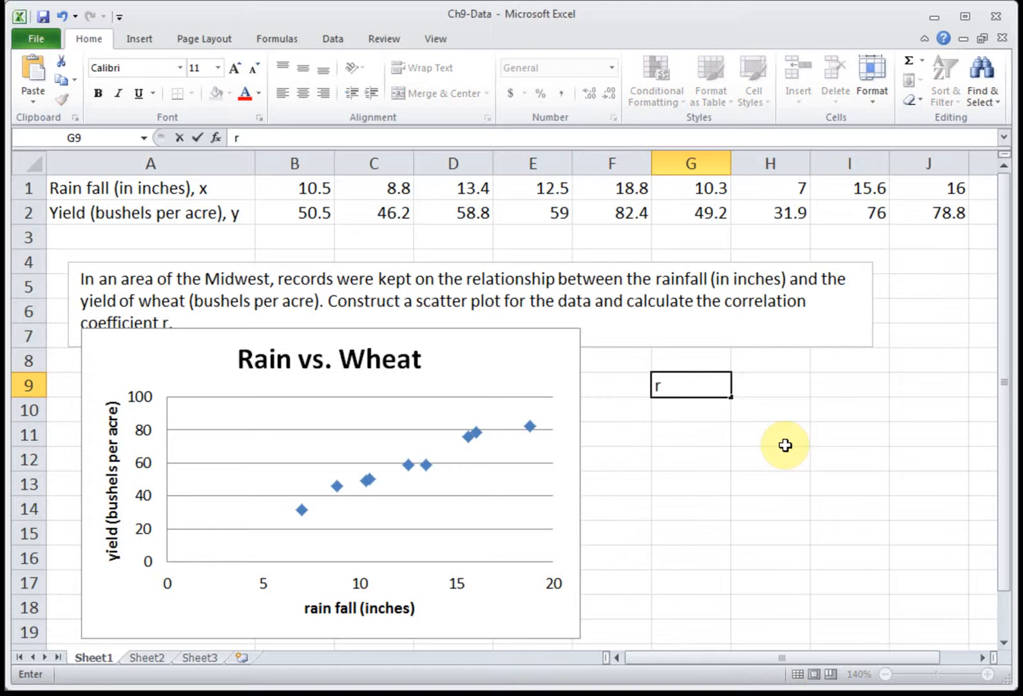
pyautogui.press('Tab')
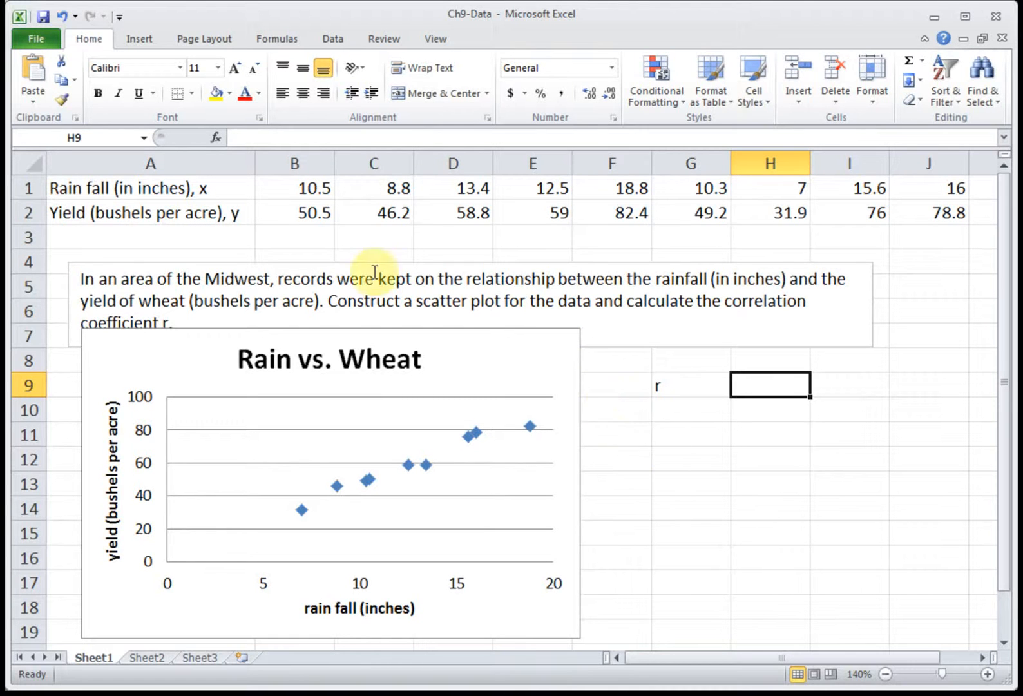
# Step: Insert the CORREL function from the Statistical category into cell H9
pyautogui.click(220, 138)
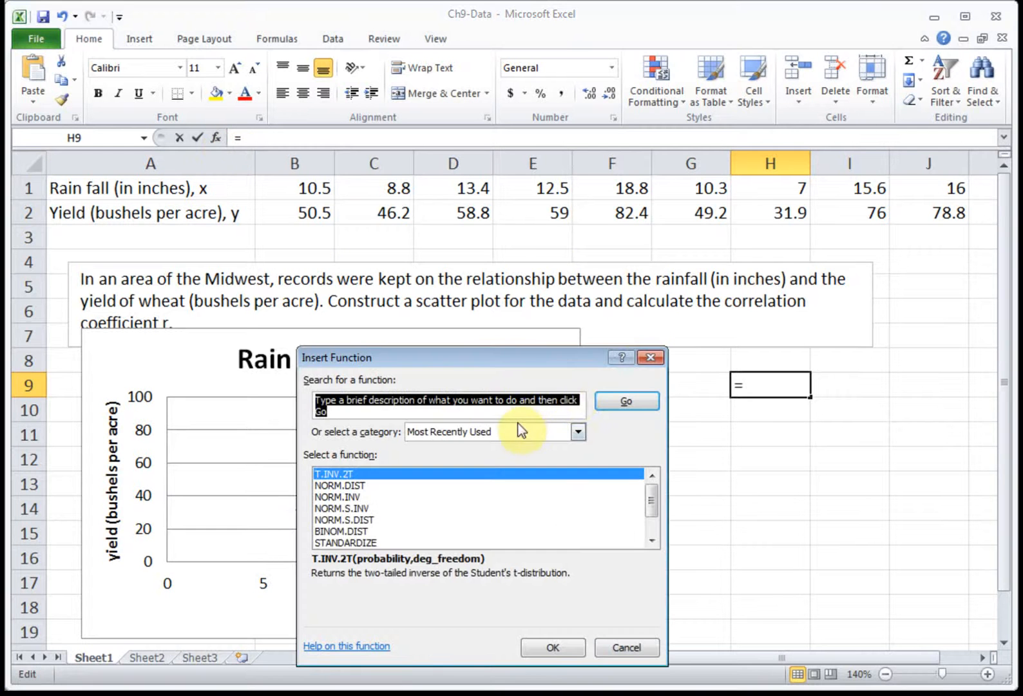
pyautogui.click(516, 432)
pyautogui.click(510, 505)
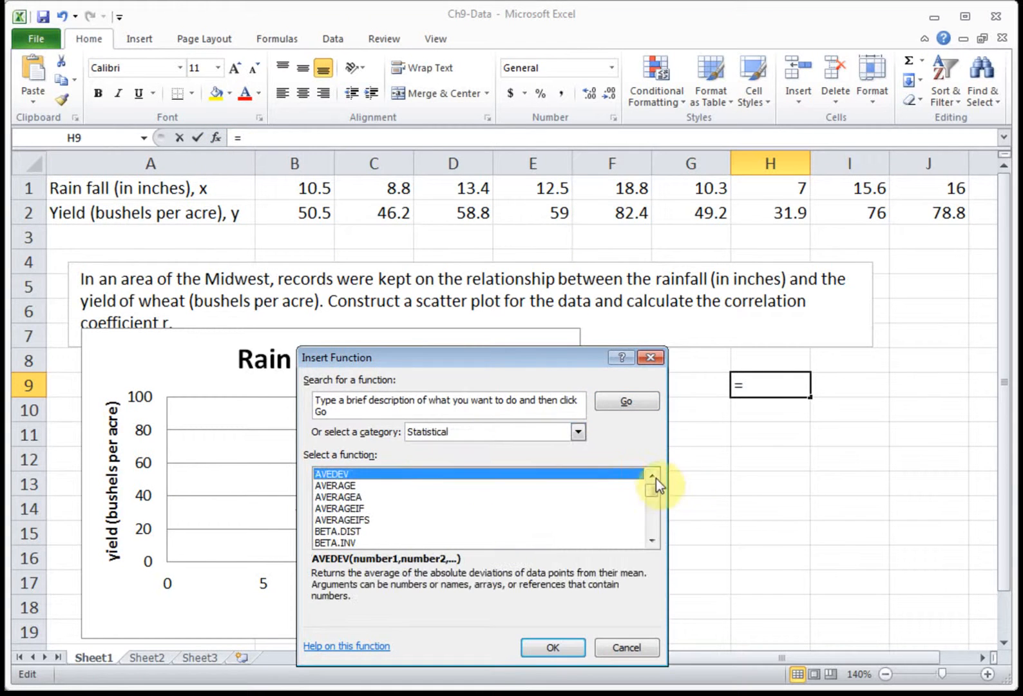
pyautogui.click(652, 540)
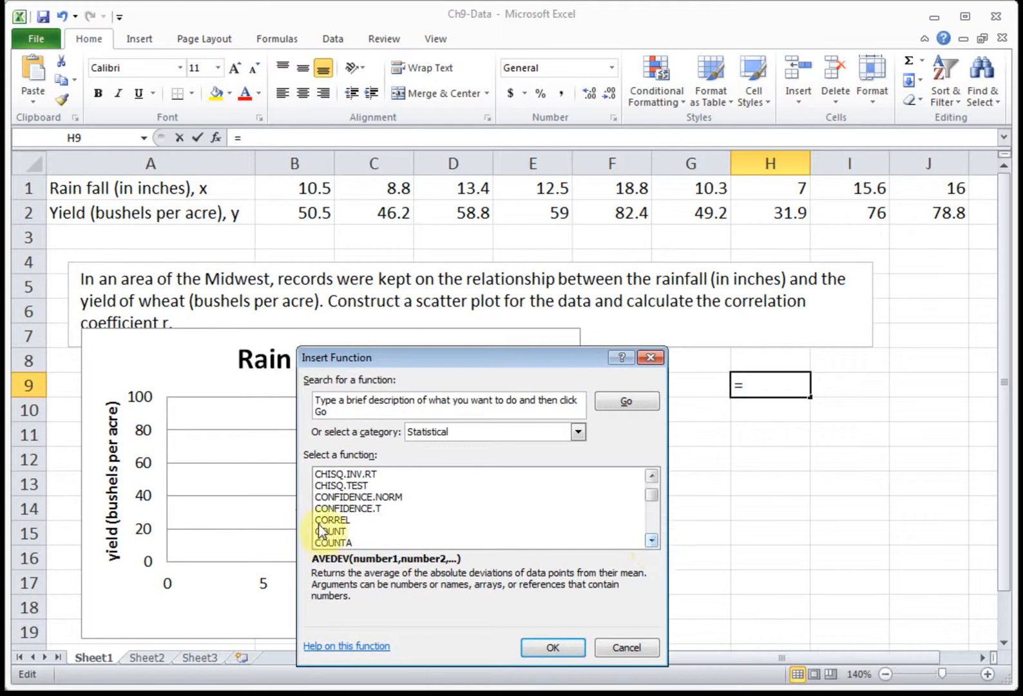
pyautogui.click(325, 519)
pyautogui.click(548, 647)
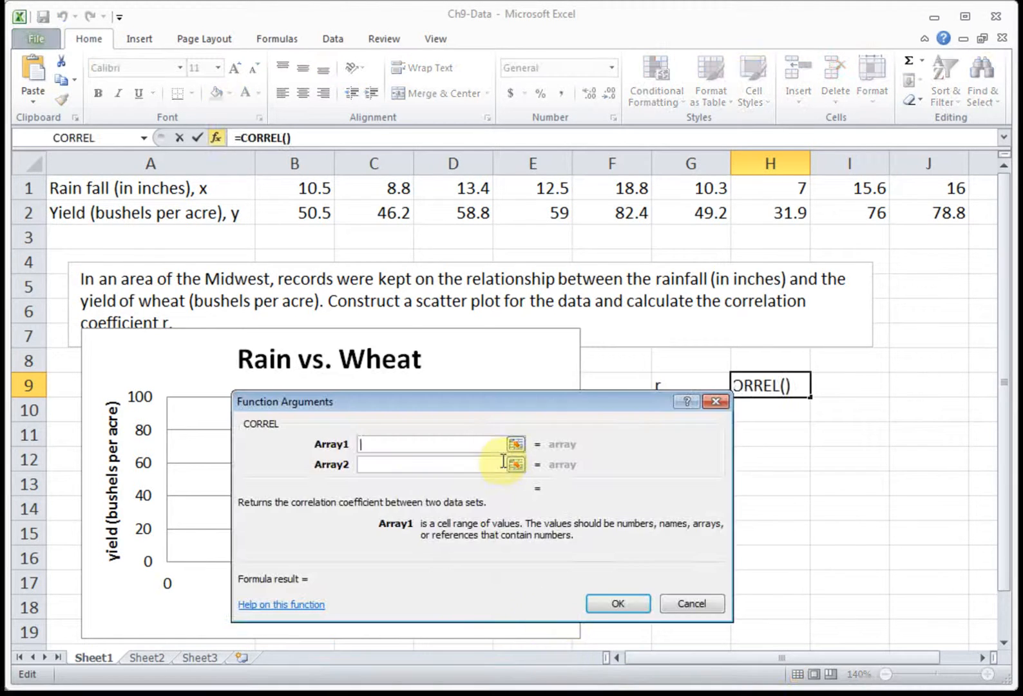
# Step: Set CORREL's Array1 to B1:J1 and Array2 to B2:J2, and complete the formula in H9
pyautogui.moveTo(304, 180); pyautogui.dragTo(909, 158)
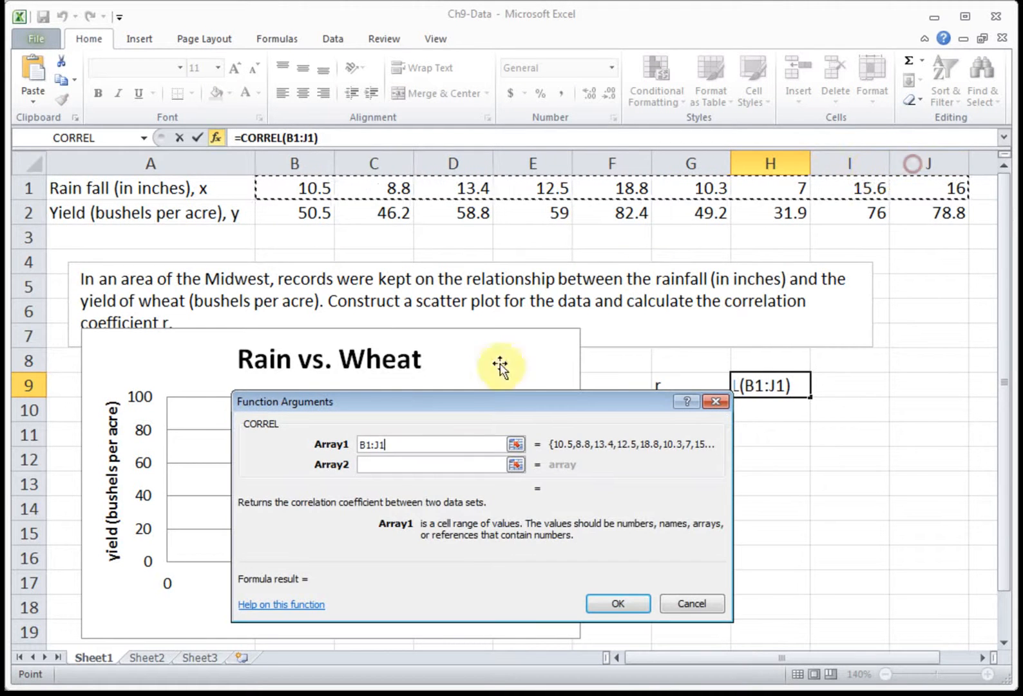
pyautogui.click(432, 465)
pyautogui.moveTo(290, 210); pyautogui.dragTo(899, 210)
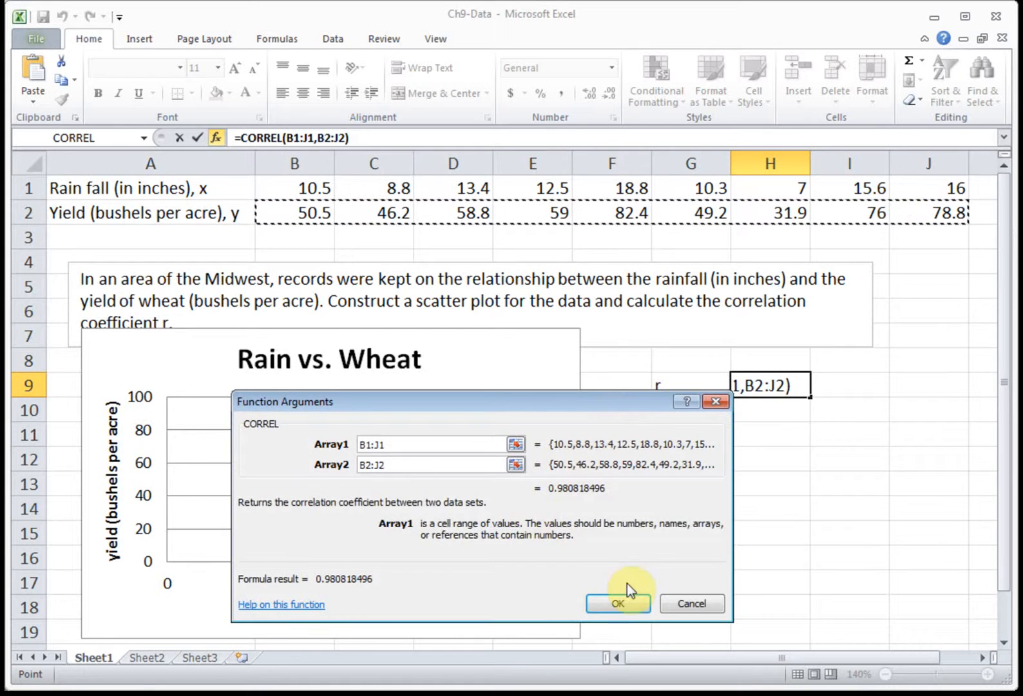
pyautogui.click(616, 606)
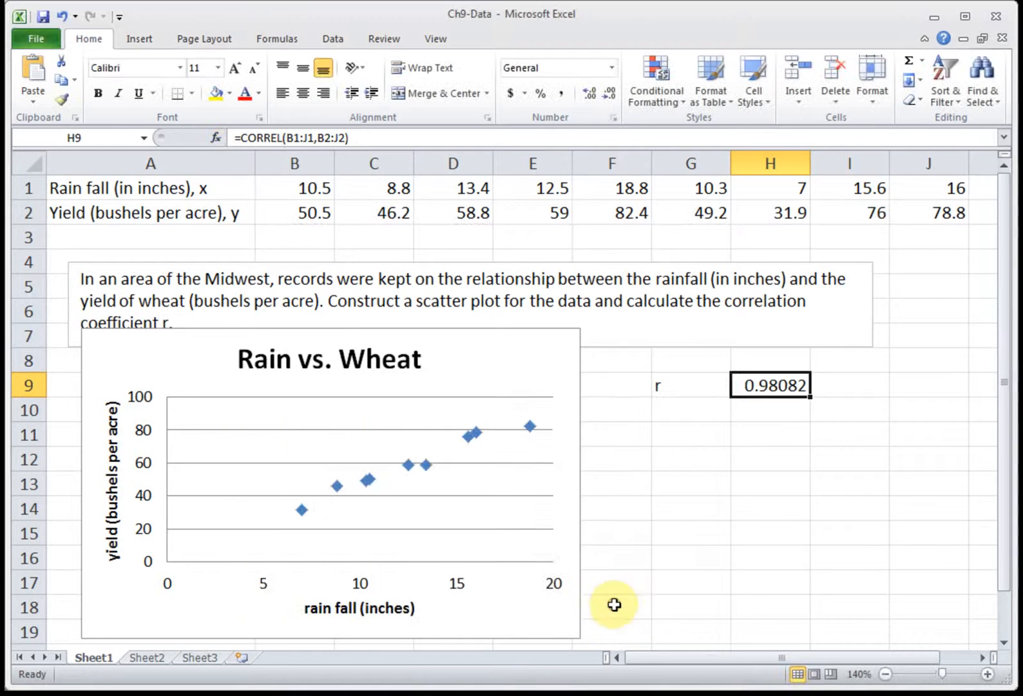
pyautogui.click(757, 410)
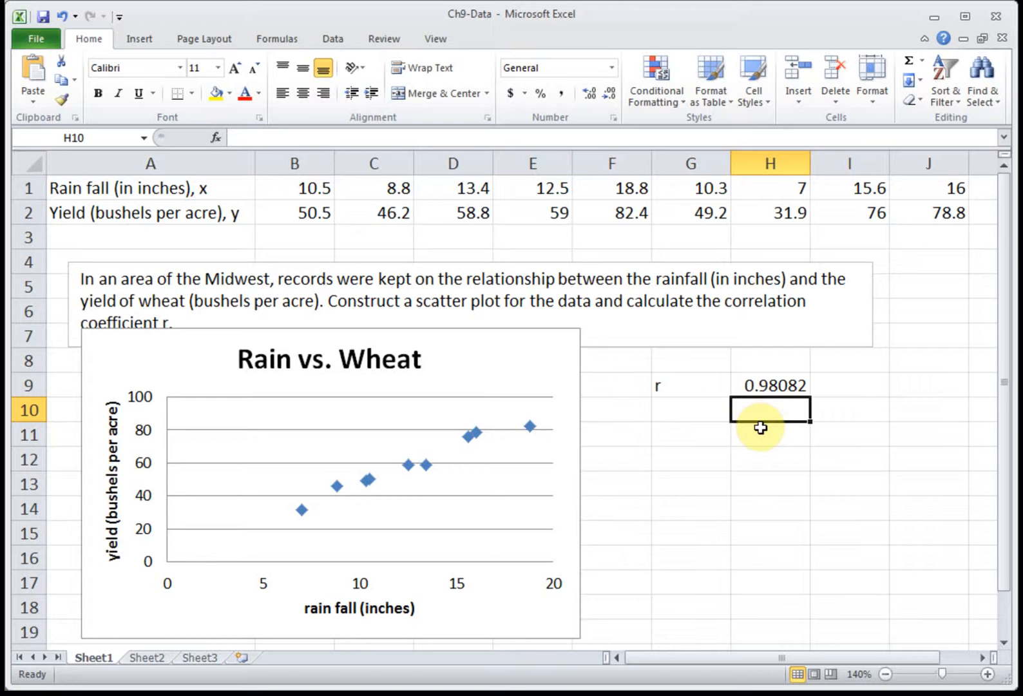